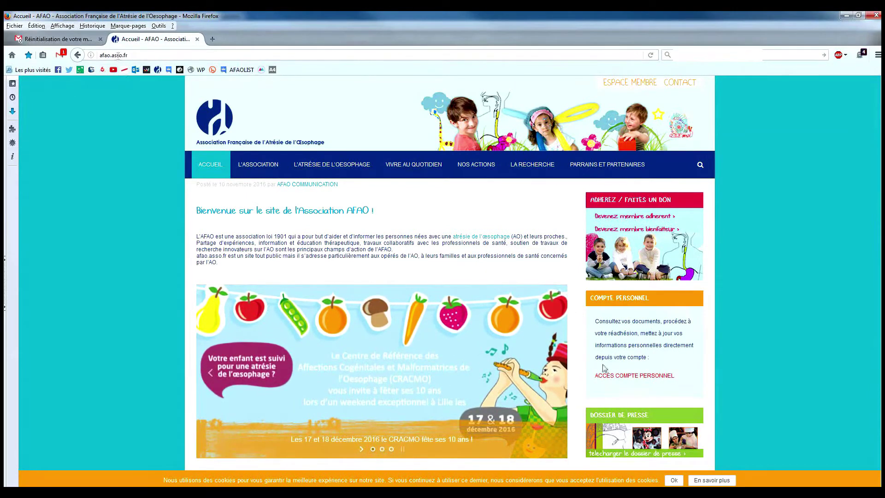
Open the personal account access page and log in to the member area with the member identifier and account password
click(630, 376)
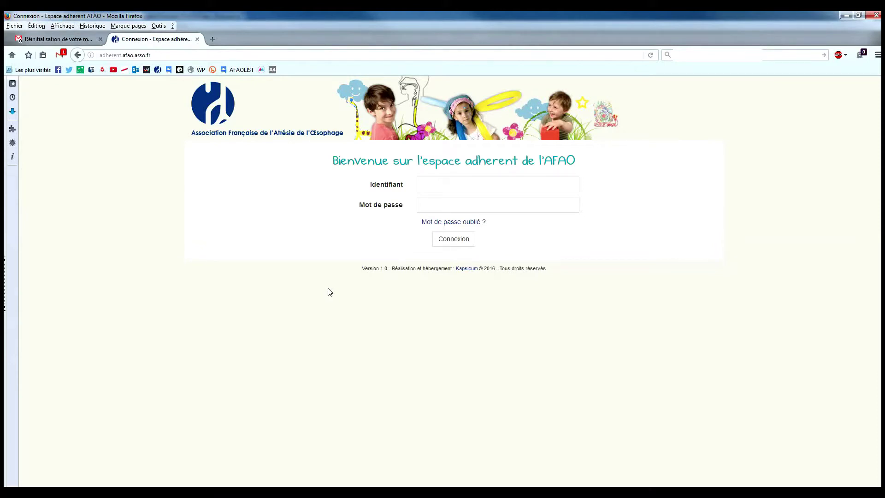
click(446, 186)
text(F)
click(442, 197)
click(446, 203)
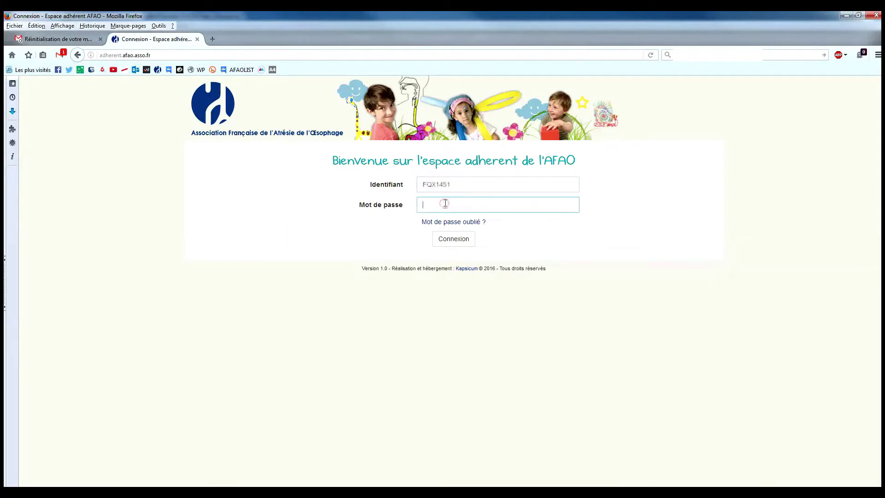
right_click(446, 204)
click(472, 243)
click(454, 239)
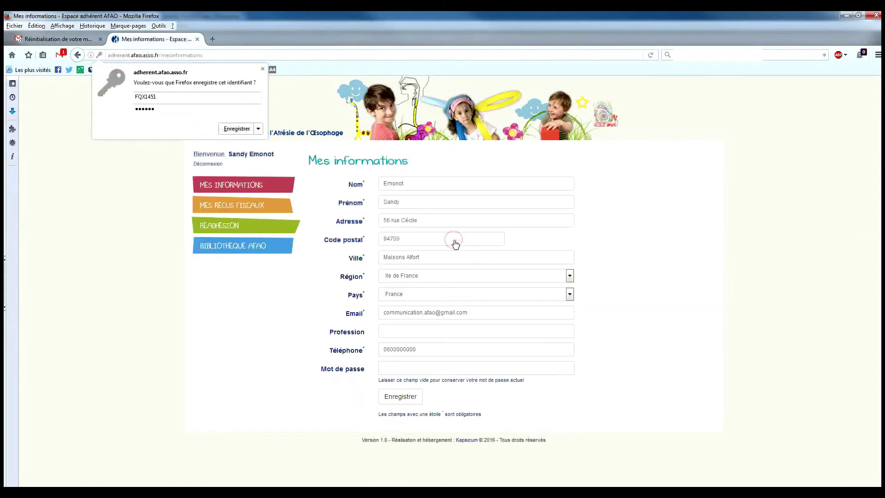
Dismiss the offer to save the login and highlight the Mot de passe label in the Mes informations form
click(263, 68)
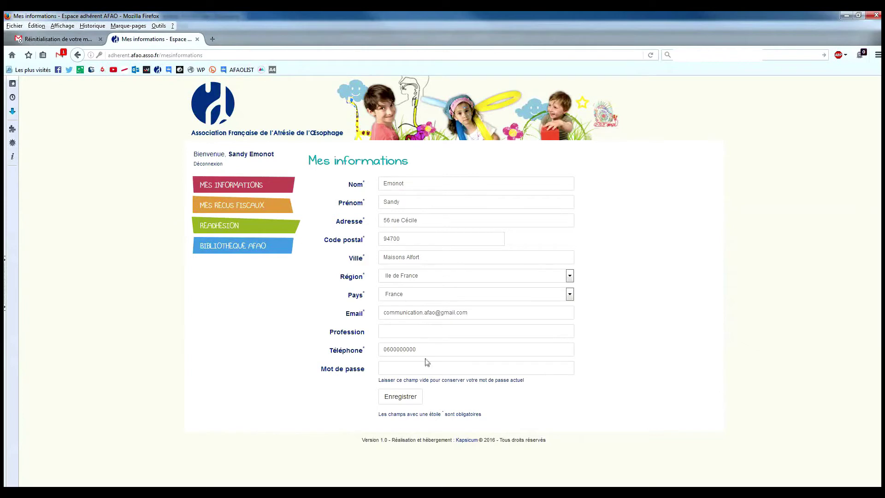
drag(366, 368, 324, 375)
click(405, 399)
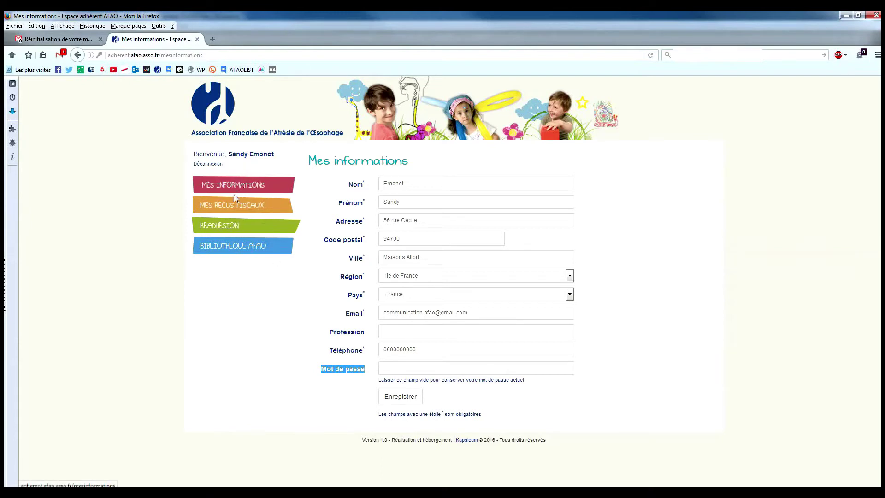
View the attestation for the 30/12/2015 payment from Mes reçus fiscaux, and return to the member area
click(232, 206)
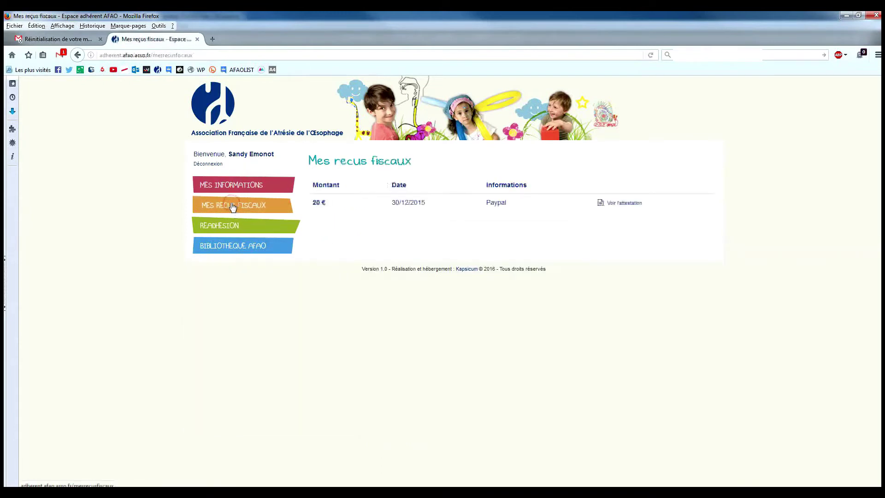
click(628, 208)
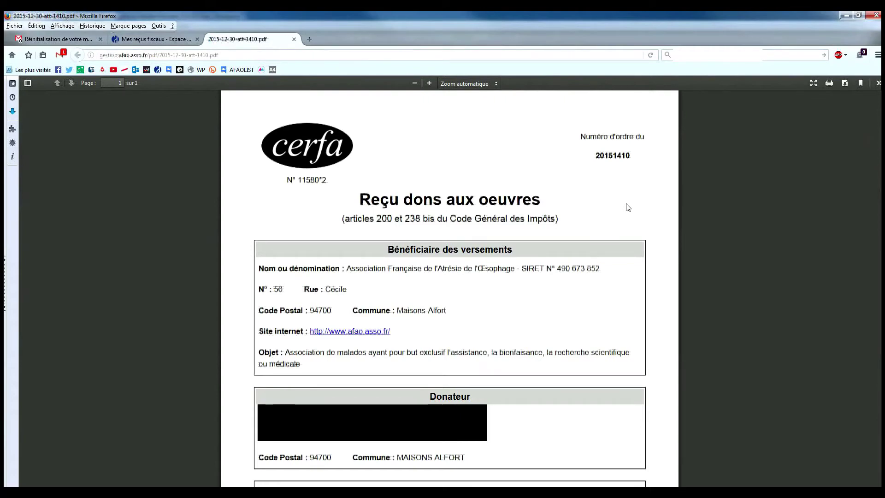
click(152, 39)
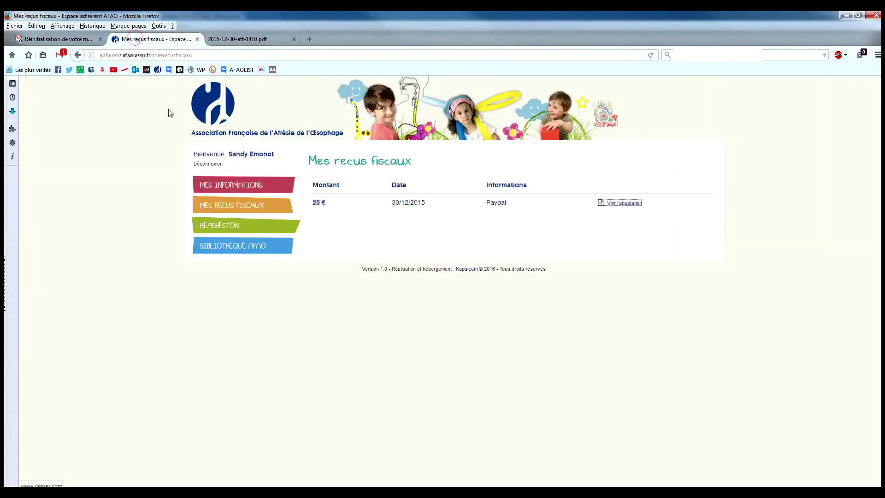
View the BILAN ACTIVITÉS 2015-2016 document from the Bibliothèque AFAO, and return to the member area
click(215, 245)
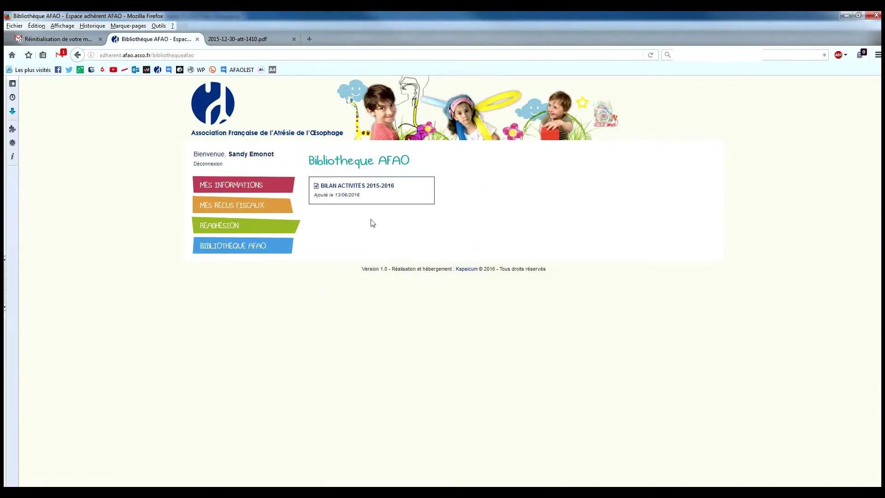
click(350, 196)
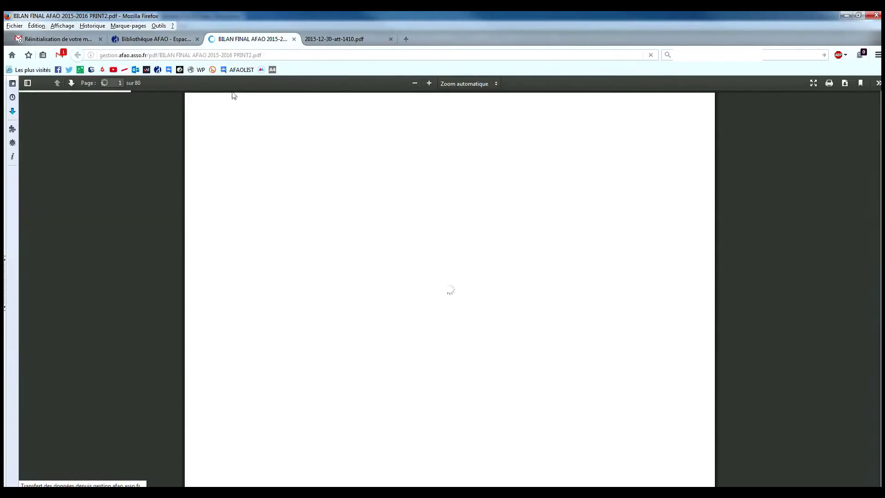
click(167, 42)
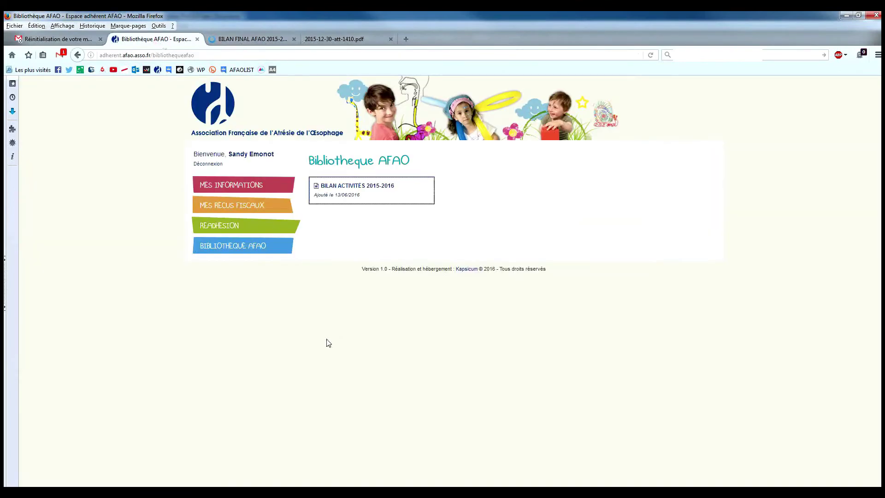
Open the Réadhésion page and browse the available contribution amounts without choosing a different one
click(209, 224)
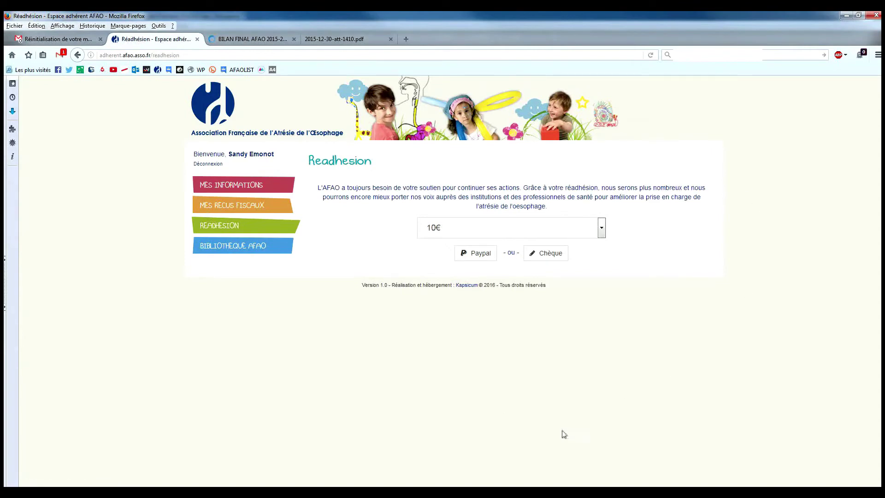
click(587, 228)
scroll(528, 350, down, 5)
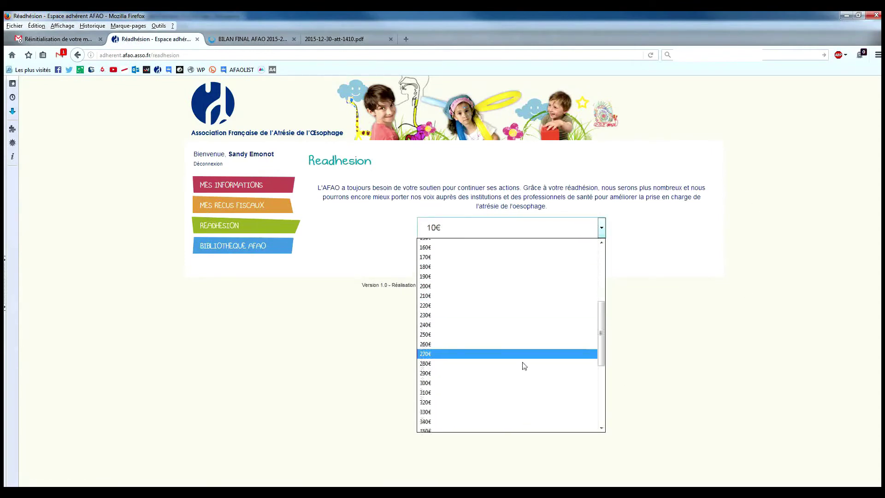
scroll(524, 365, up, 5)
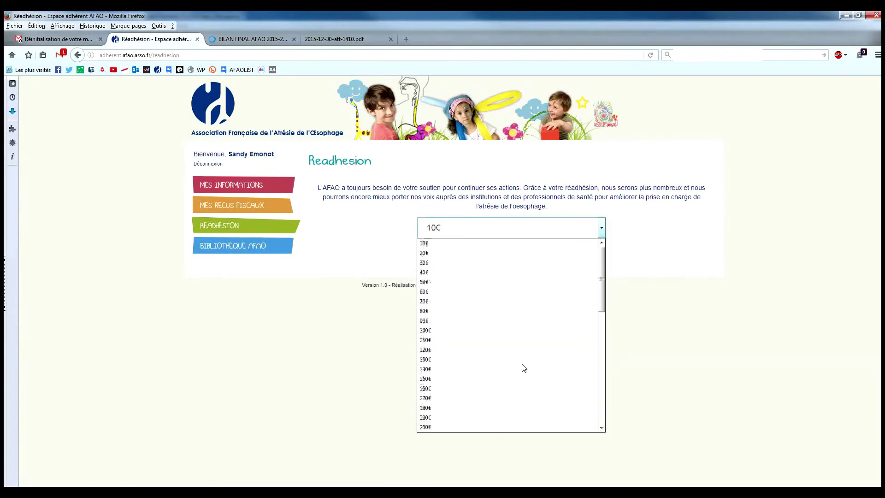
click(645, 388)
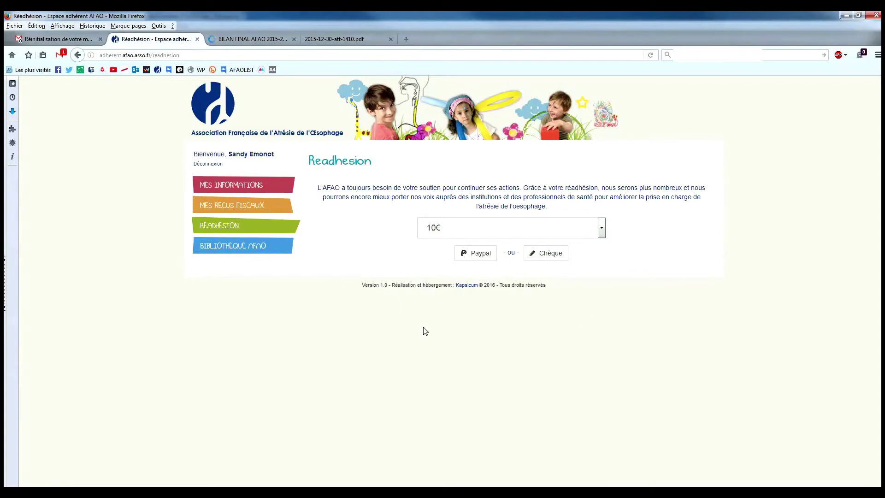
Log out of the member area and open the forgotten-password form, refreshing its verification image three times
click(211, 164)
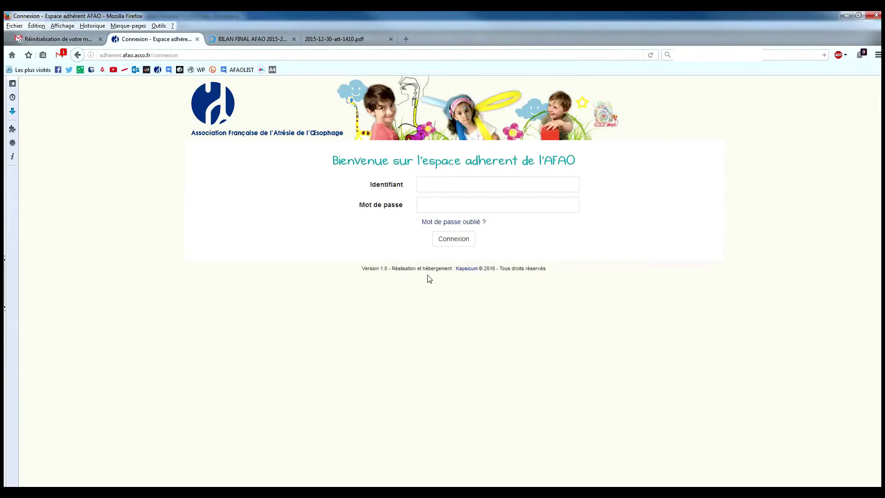
click(435, 226)
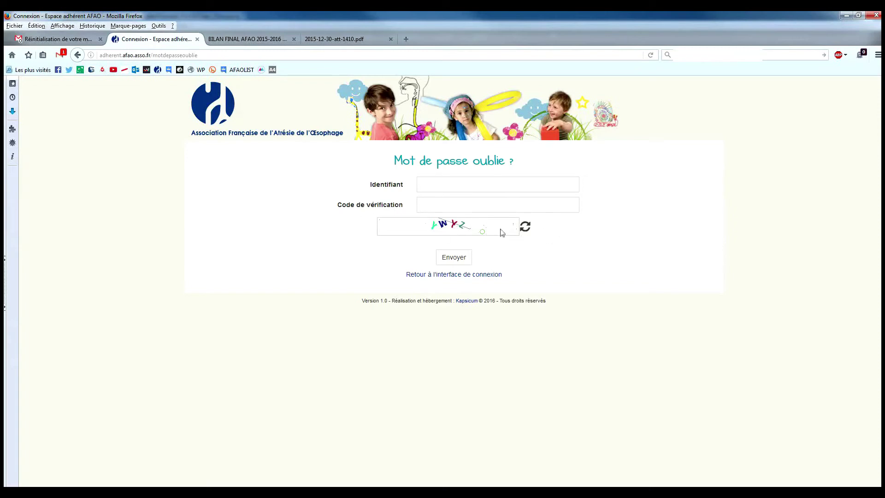
click(524, 229)
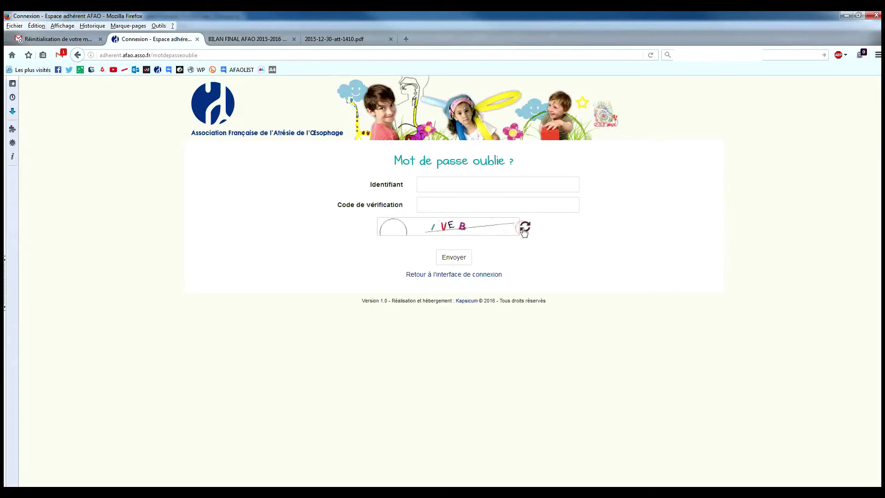
click(524, 229)
click(524, 229)
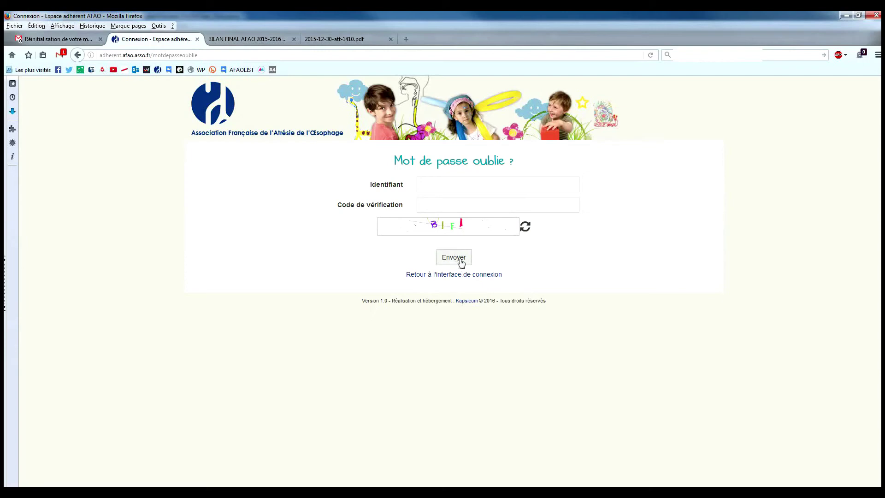
Switch to the password reset email in Gmail, highlight the new password line, and return to the forgotten-password form
click(56, 39)
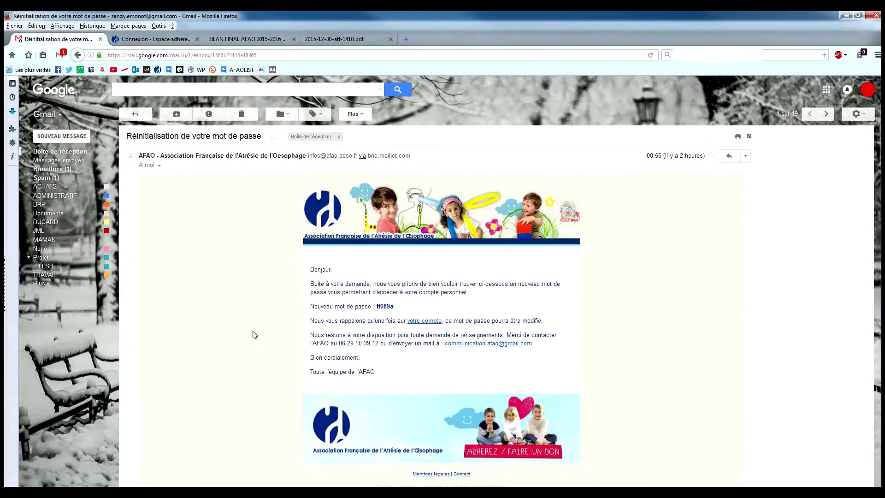
drag(406, 307, 308, 312)
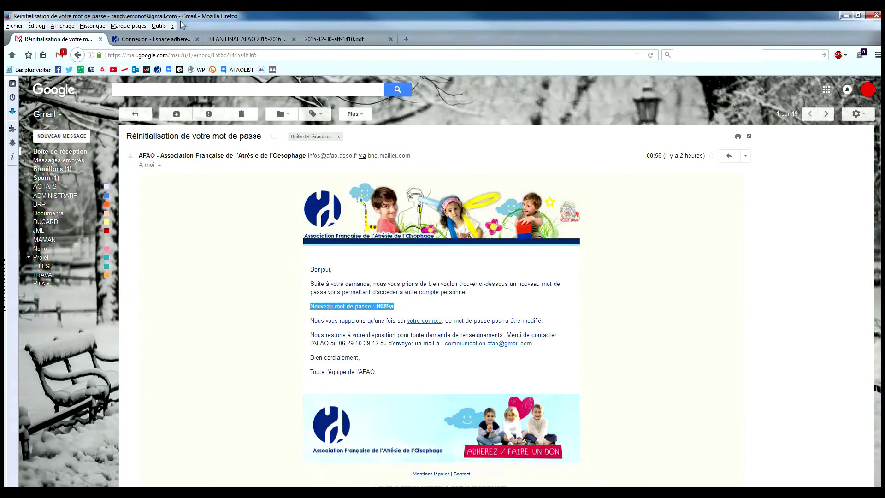
key(ctrl+Tab)
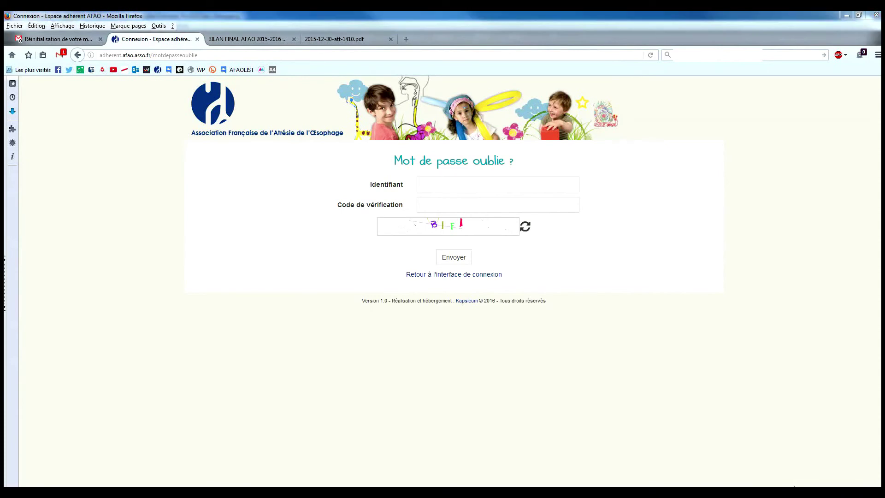
mouse_move(828, 485)
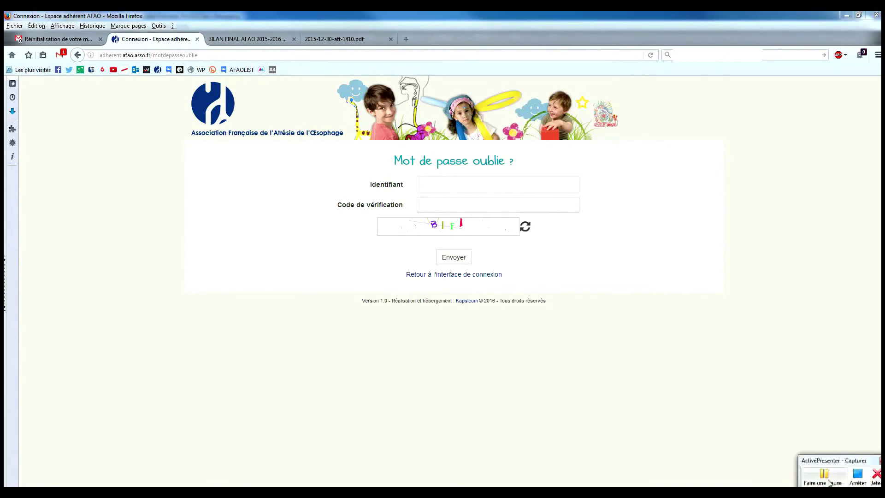